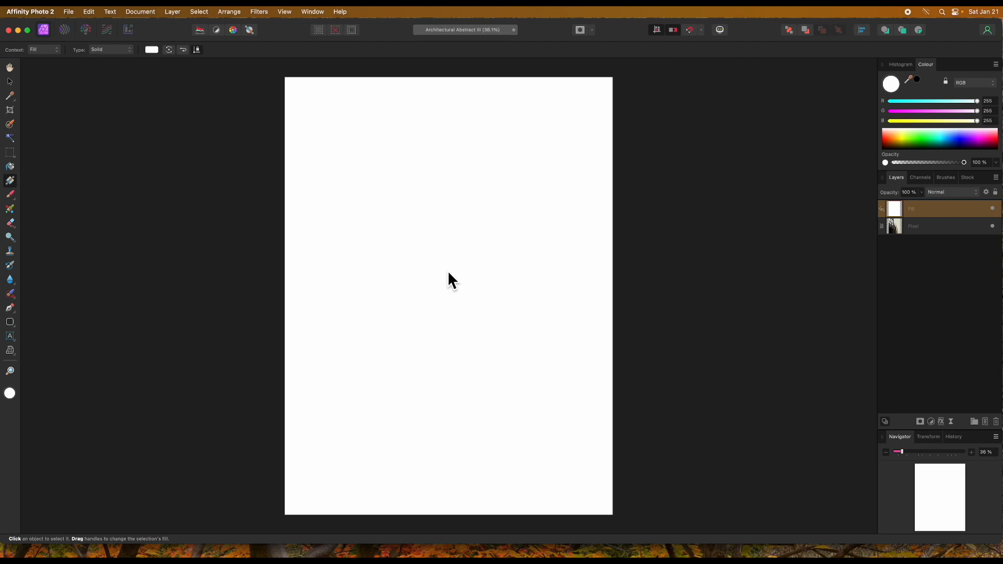
Step: Draw a white-to-black linear gradient on the fill layer from the canvas centre past its lower-right edge and adjust its midpoint
{"action": "left_click_drag", "start_coordinate": [445, 270], "coordinate": [676, 466]}
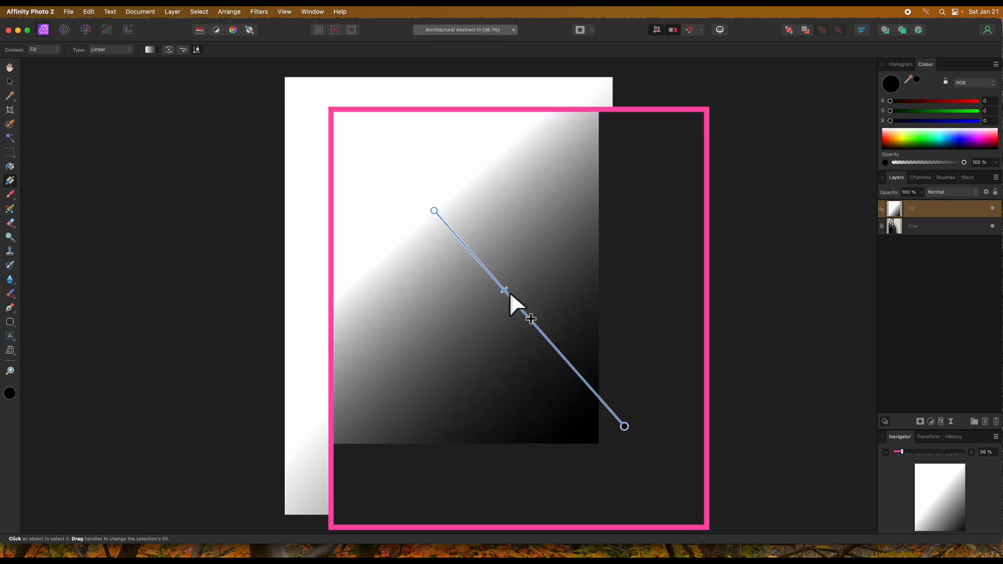
{"action": "mouse_move", "coordinate": [501, 288]}
{"action": "left_mouse_down"}
{"action": "mouse_move", "coordinate": [485, 268]}
{"action": "mouse_move", "coordinate": [524, 334]}
{"action": "mouse_move", "coordinate": [537, 345]}
{"action": "mouse_move", "coordinate": [498, 291]}
{"action": "mouse_move", "coordinate": [541, 354]}
{"action": "mouse_move", "coordinate": [595, 398]}
{"action": "mouse_move", "coordinate": [544, 347]}
{"action": "left_mouse_up"}
{"action": "left_click", "coordinate": [480, 294]}
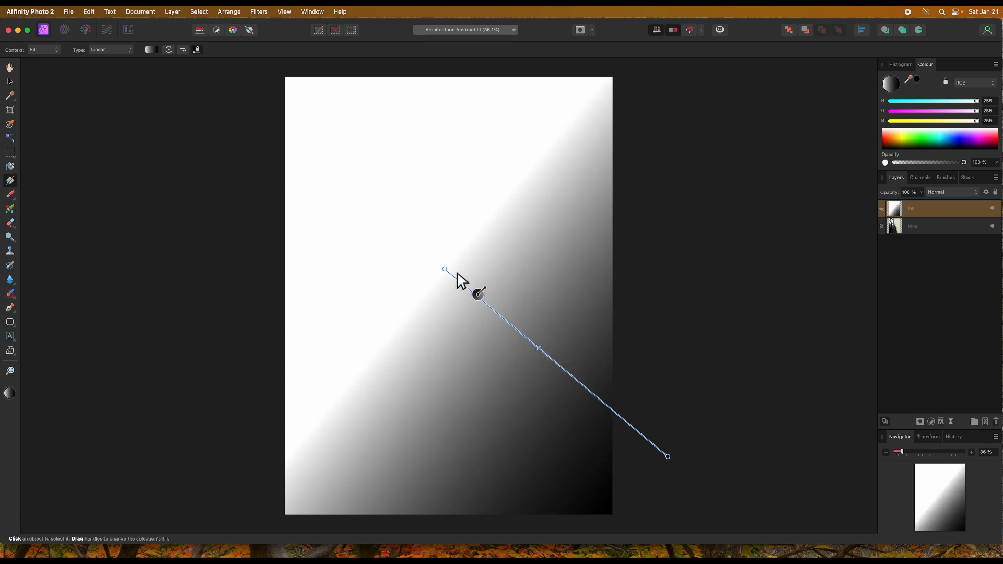
Step: Change the gradient type to Radial and set the fill layer's blend mode to Multiply
{"action": "left_click", "coordinate": [145, 67]}
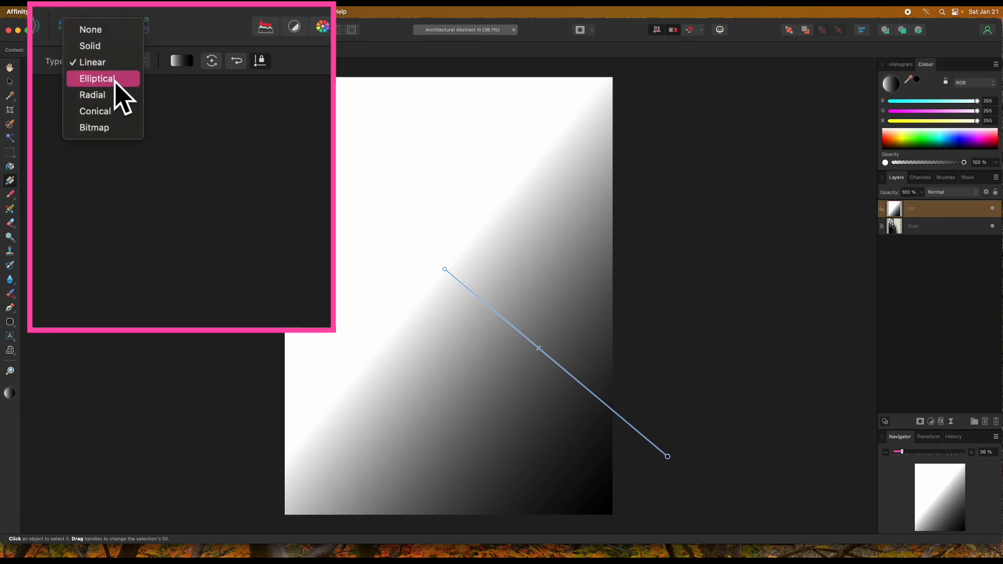
{"action": "left_click", "coordinate": [101, 95]}
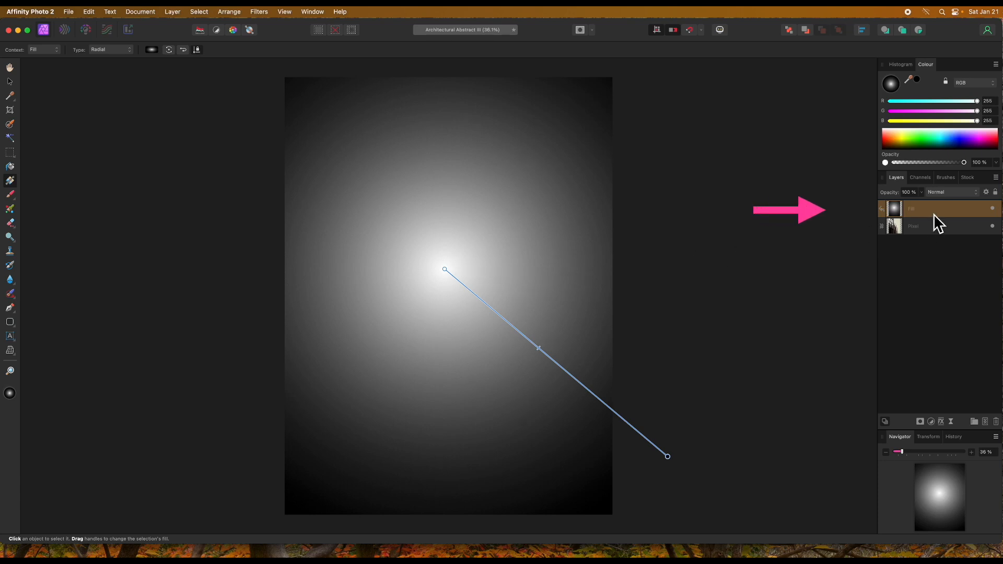
{"action": "left_click", "coordinate": [965, 225]}
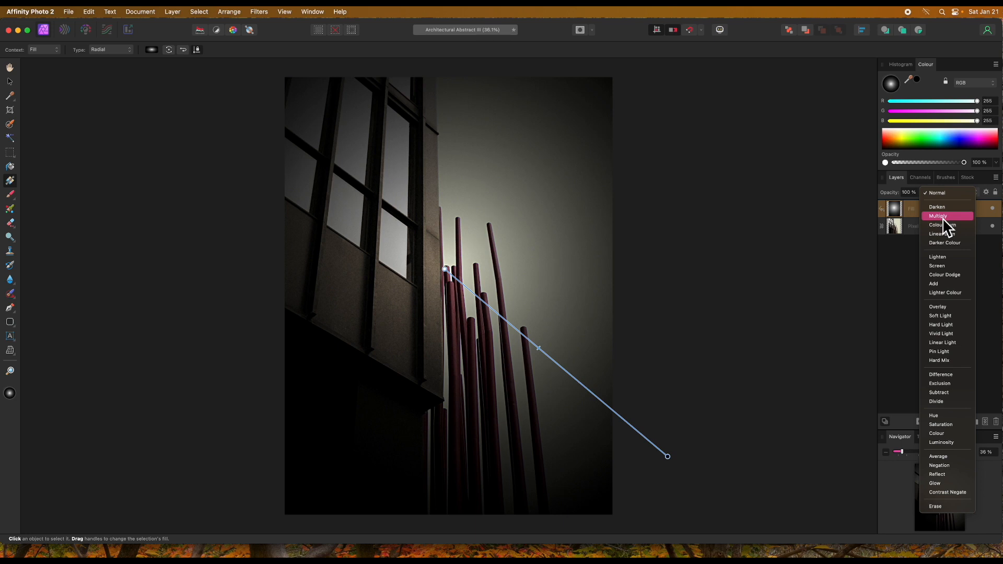
{"action": "left_click", "coordinate": [940, 216]}
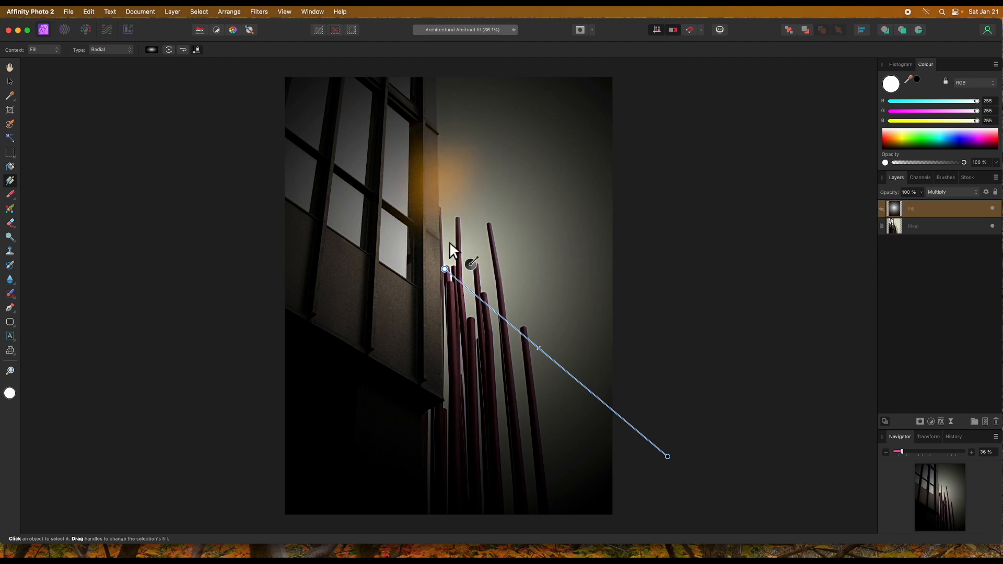
Step: Move the radial gradient's centre up along the building's edge, extend its end beyond the canvas, and push the midpoint outward
{"action": "left_click_drag", "start_coordinate": [453, 273], "coordinate": [449, 201]}
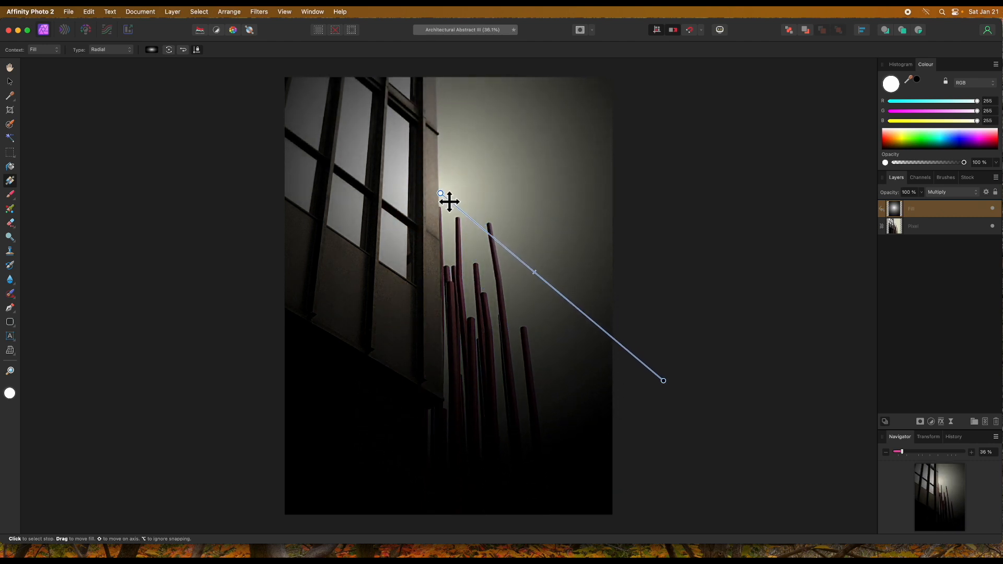
{"action": "key", "text": "super+minus"}
{"action": "left_click_drag", "start_coordinate": [602, 358], "coordinate": [677, 505]}
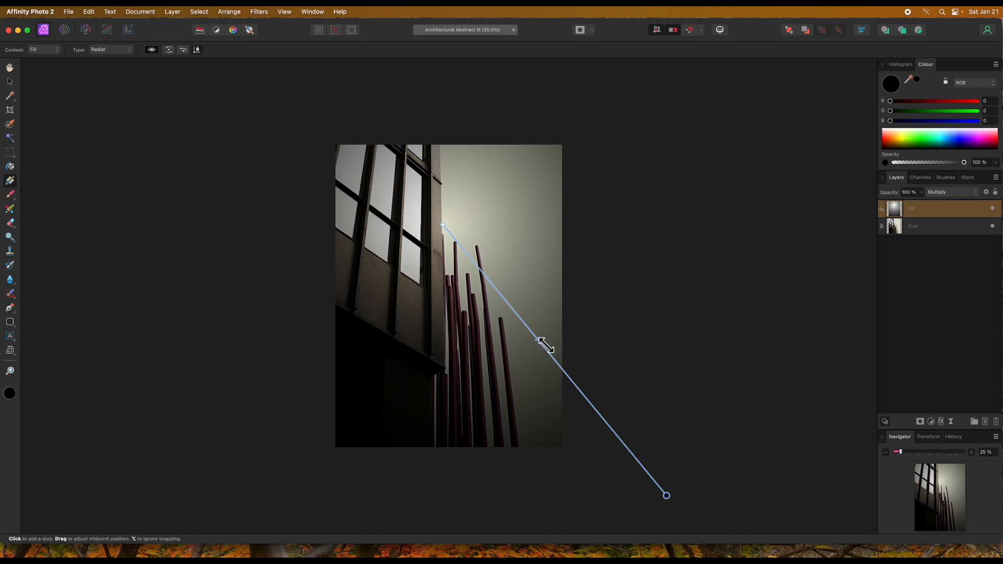
{"action": "left_click_drag", "start_coordinate": [544, 344], "coordinate": [562, 392]}
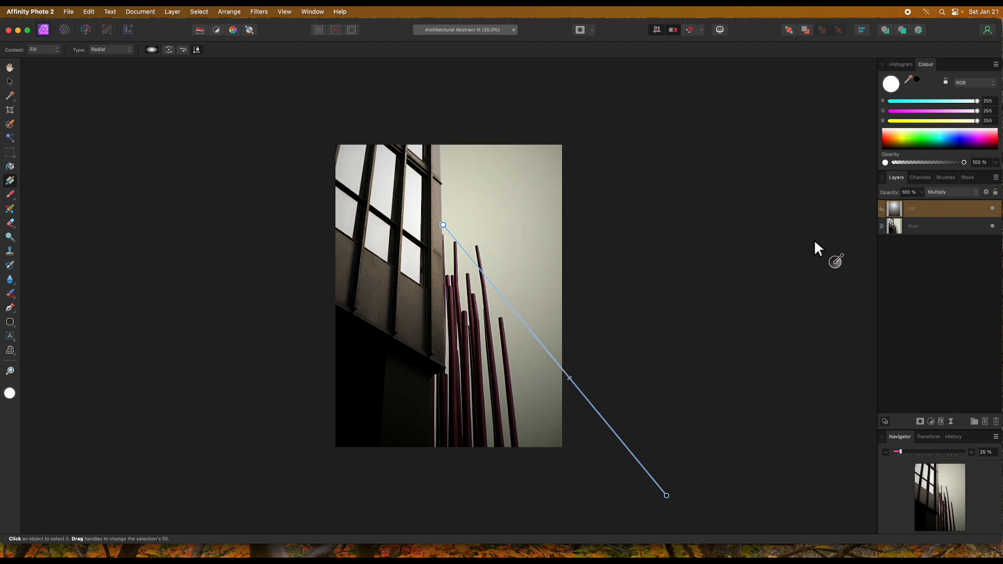
Step: Reduce the fill layer's opacity to 89%
{"action": "left_click", "coordinate": [855, 232]}
{"action": "left_click_drag", "start_coordinate": [857, 256], "coordinate": [829, 255]}
{"action": "left_click_drag", "start_coordinate": [910, 206], "coordinate": [916, 210]}
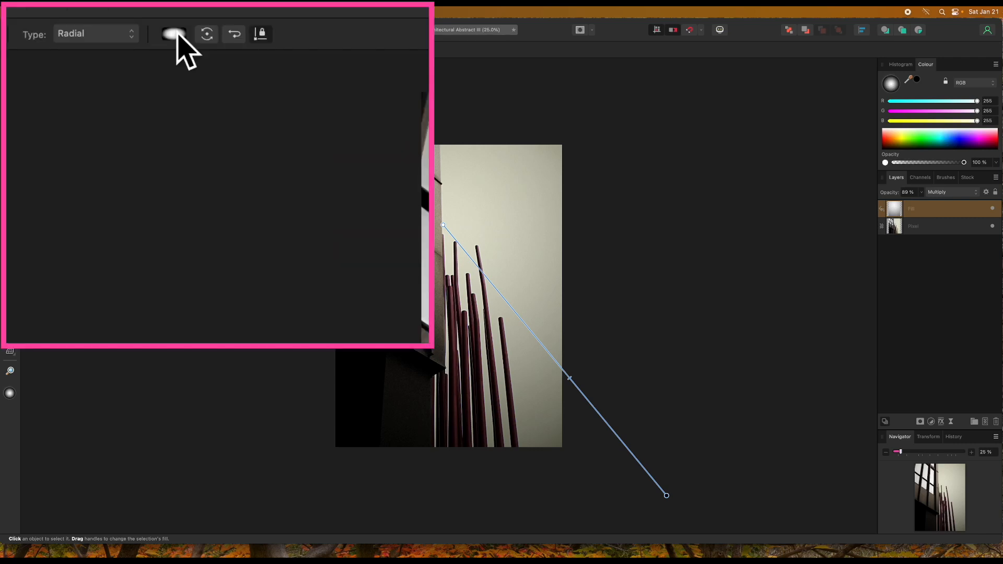
Step: Try out different opacity values for the white and black stops of the radial gradient
{"action": "left_click", "coordinate": [152, 49]}
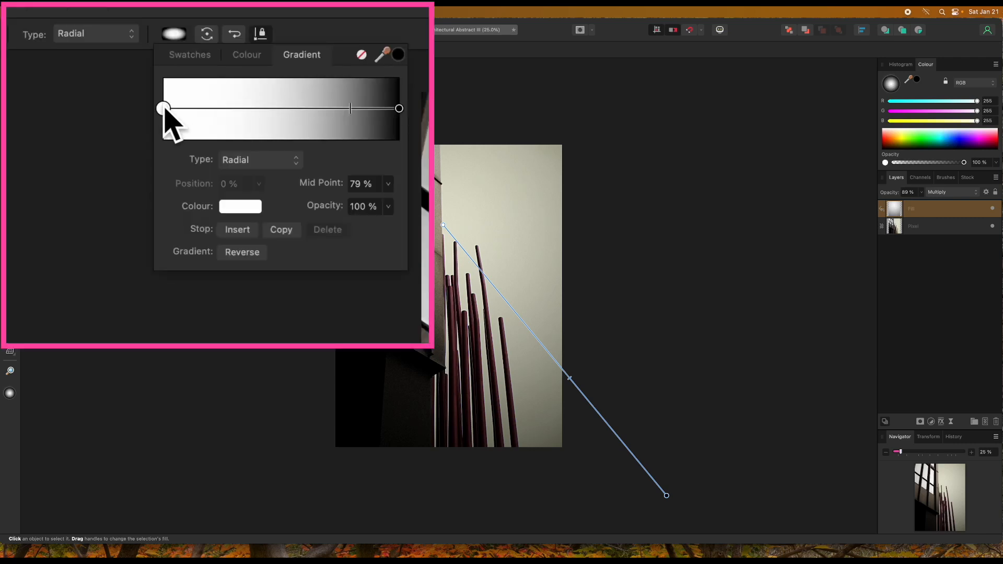
{"action": "left_click", "coordinate": [387, 208]}
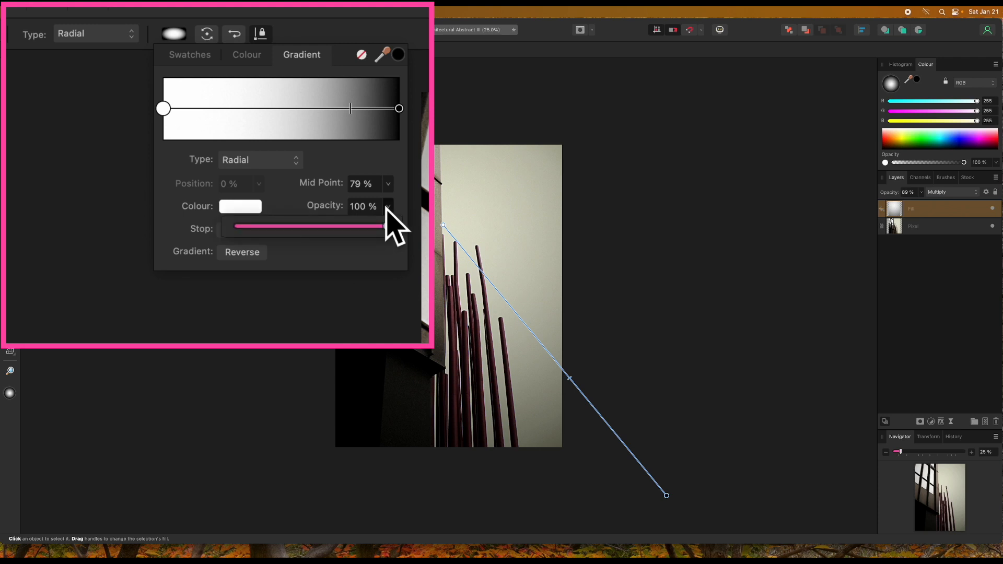
{"action": "mouse_move", "coordinate": [387, 225]}
{"action": "left_mouse_down"}
{"action": "mouse_move", "coordinate": [230, 226]}
{"action": "mouse_move", "coordinate": [391, 238]}
{"action": "left_mouse_up"}
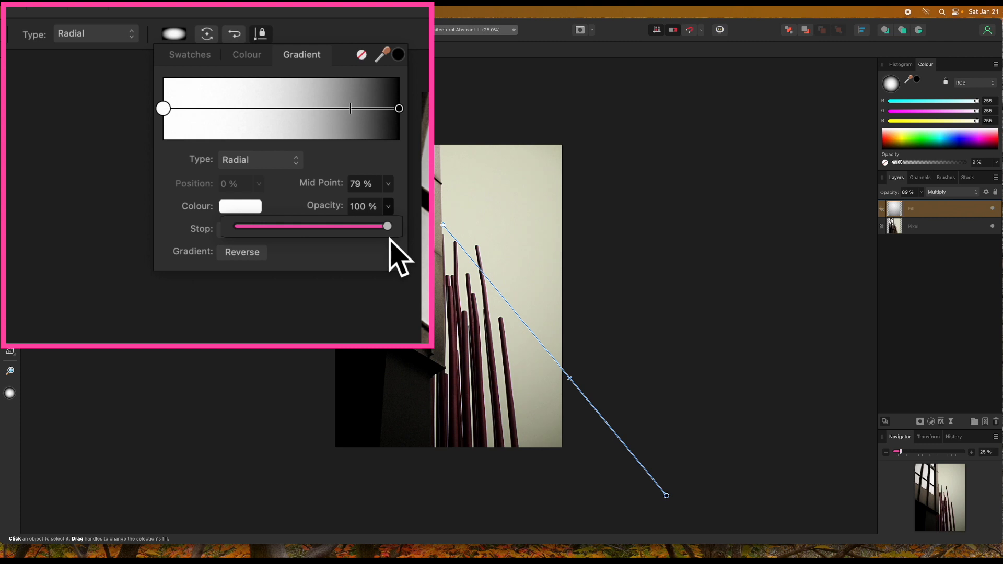
{"action": "left_click", "coordinate": [400, 108]}
{"action": "left_click", "coordinate": [388, 207]}
{"action": "left_click_drag", "start_coordinate": [387, 226], "coordinate": [382, 225]}
{"action": "mouse_move", "coordinate": [258, 155]}
{"action": "left_mouse_down"}
{"action": "mouse_move", "coordinate": [187, 147]}
{"action": "mouse_move", "coordinate": [269, 156]}
{"action": "left_mouse_up"}
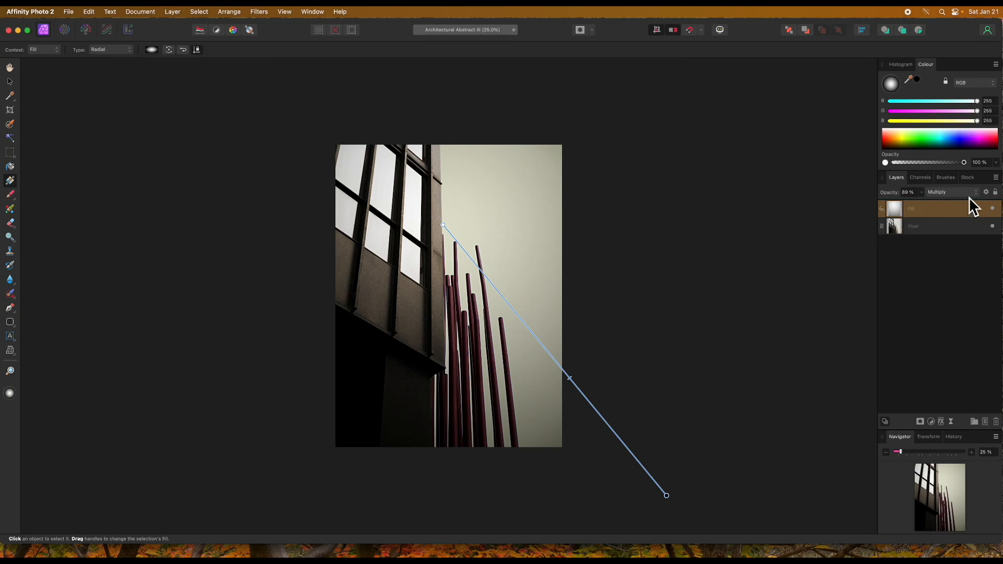
Step: Set the fill layer's blend mode to Add and reverse the gradient
{"action": "left_click", "coordinate": [974, 192]}
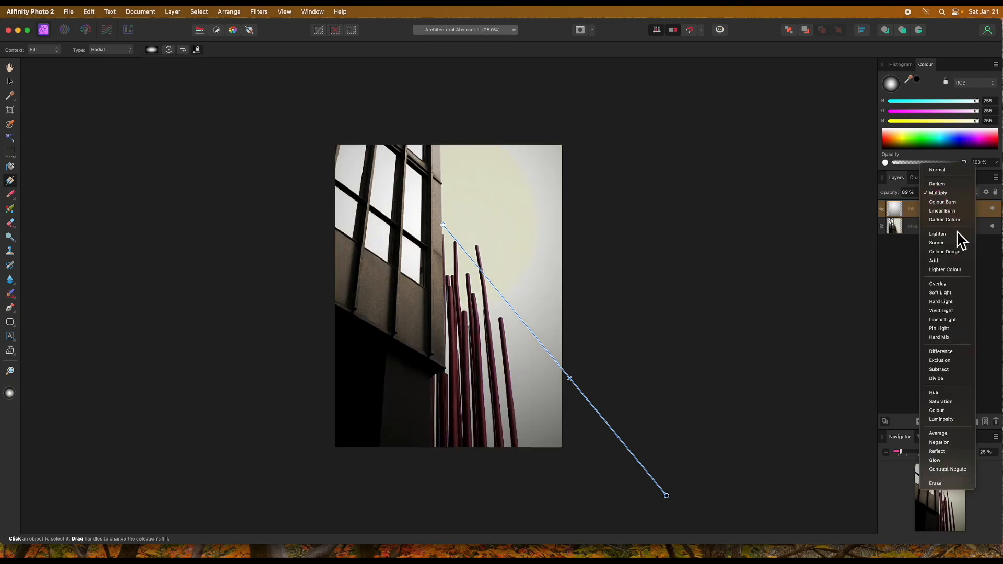
{"action": "left_click", "coordinate": [938, 261]}
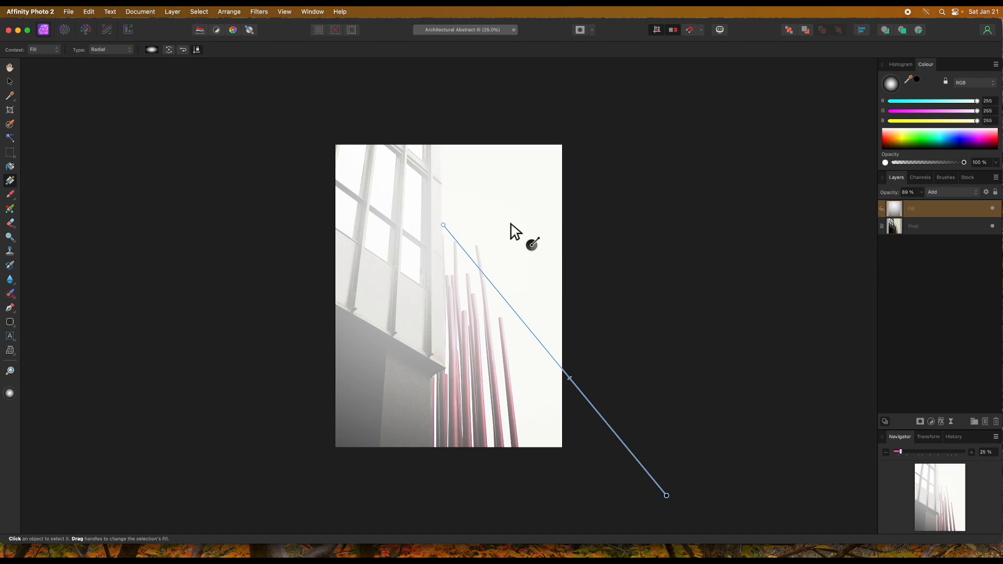
{"action": "left_click", "coordinate": [183, 49]}
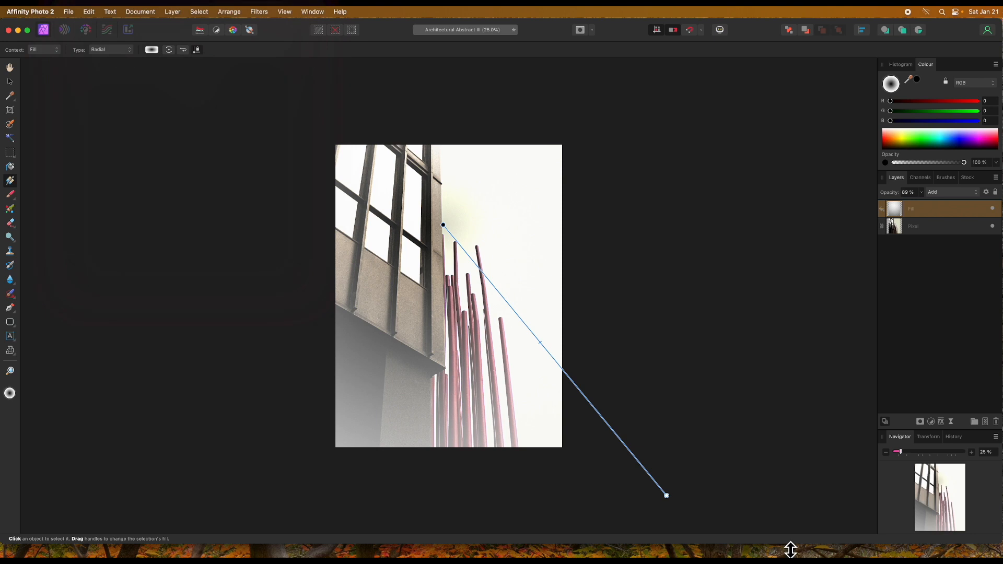
Step: Pull the reversed gradient's end stop closer to the canvas and shift its midpoint outward
{"action": "left_click_drag", "start_coordinate": [674, 503], "coordinate": [614, 481]}
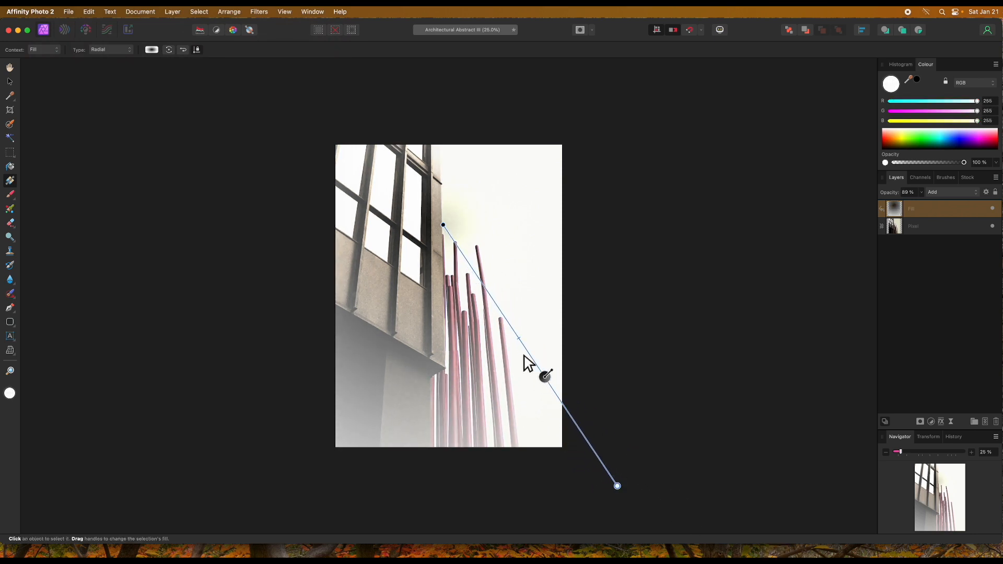
{"action": "left_click_drag", "start_coordinate": [524, 346], "coordinate": [554, 412]}
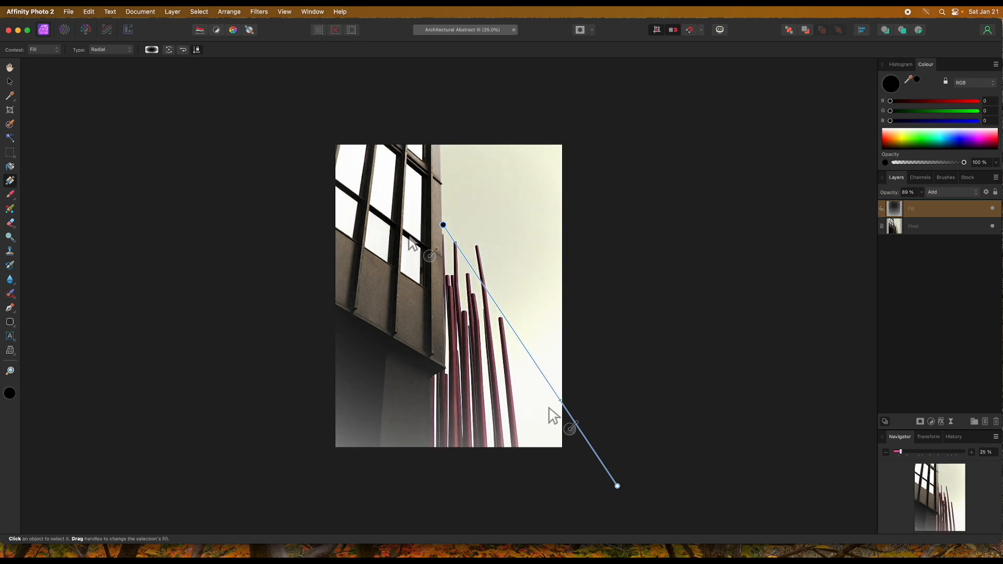
Step: Reverse the gradient back to a white centre and set the fill layer's blend mode to Multiply
{"action": "left_click", "coordinate": [185, 53]}
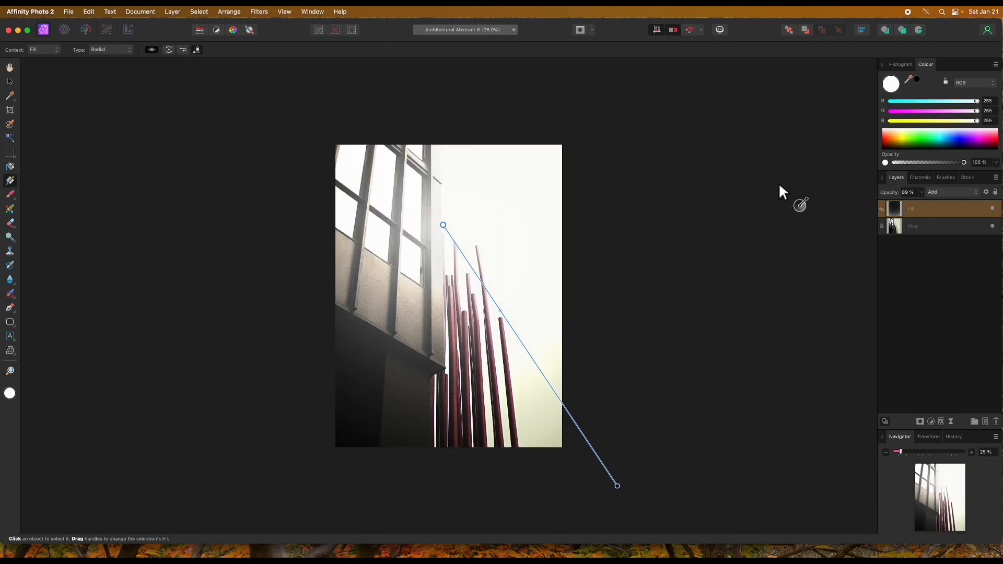
{"action": "left_click", "coordinate": [974, 192]}
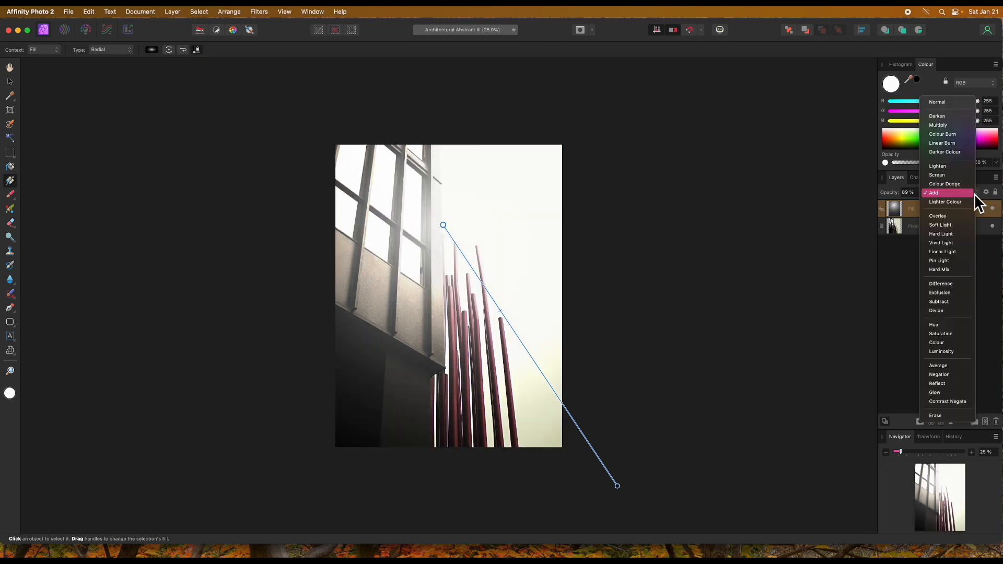
{"action": "left_click", "coordinate": [939, 125]}
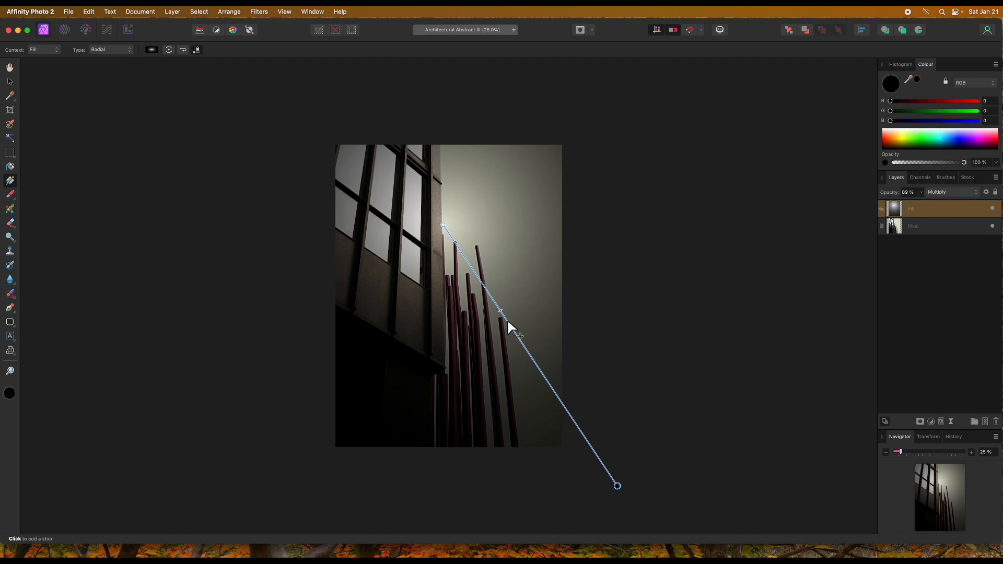
Step: Add a grey stop along the gradient line and reposition it and the end stop near the photo's lower-right corner
{"action": "left_click", "coordinate": [509, 302]}
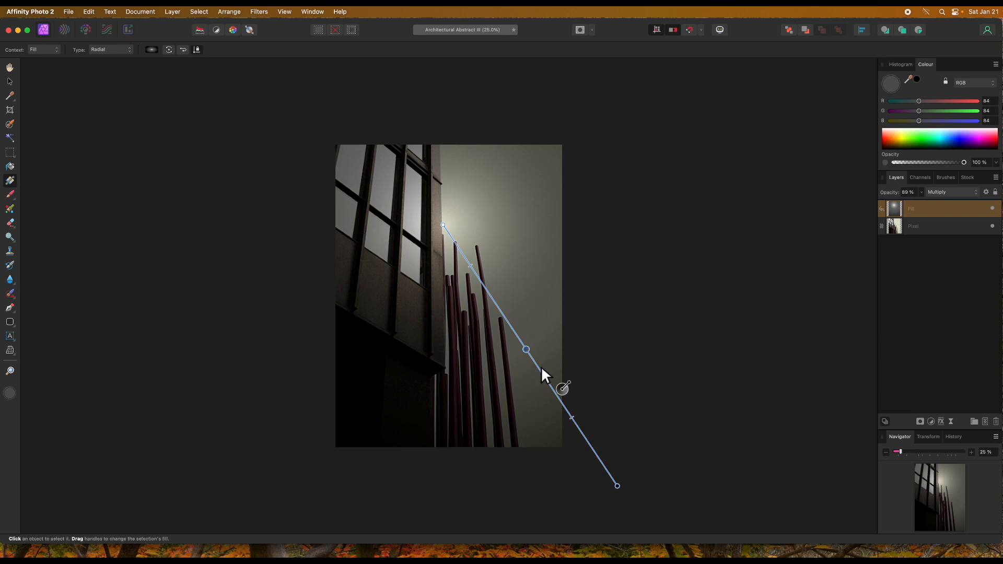
{"action": "left_click_drag", "start_coordinate": [628, 495], "coordinate": [542, 379]}
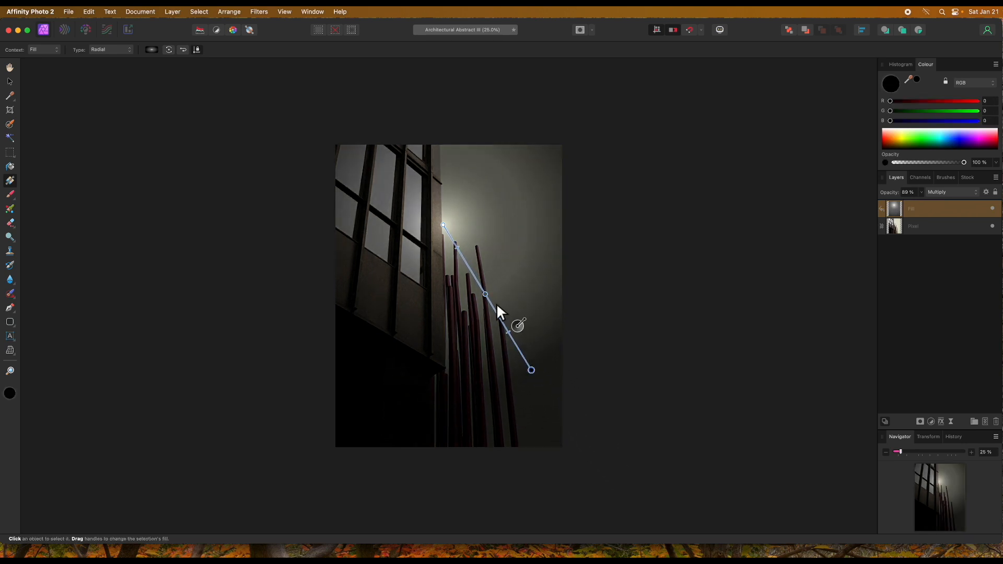
{"action": "left_click_drag", "start_coordinate": [485, 294], "coordinate": [531, 367]}
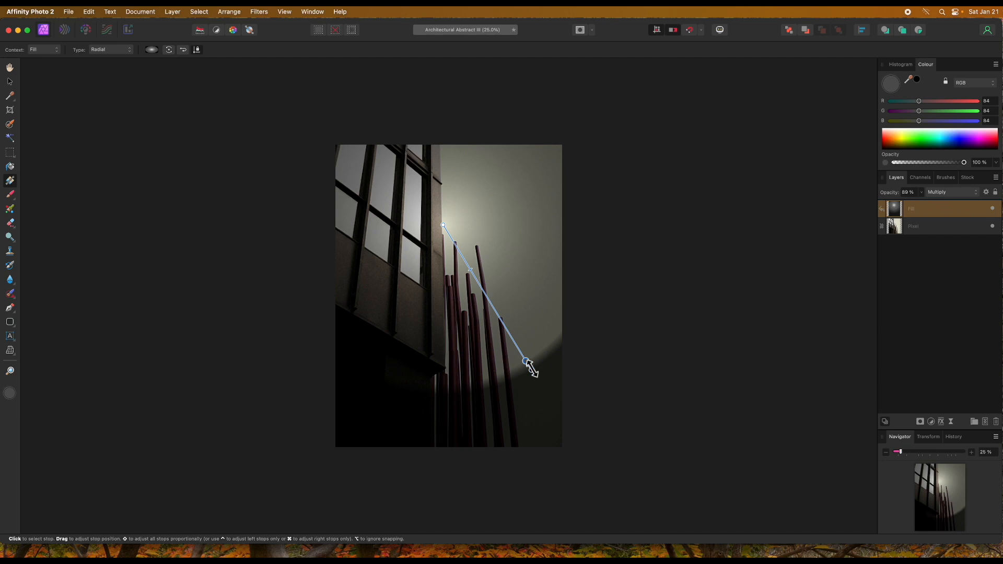
{"action": "left_click_drag", "start_coordinate": [542, 380], "coordinate": [537, 428]}
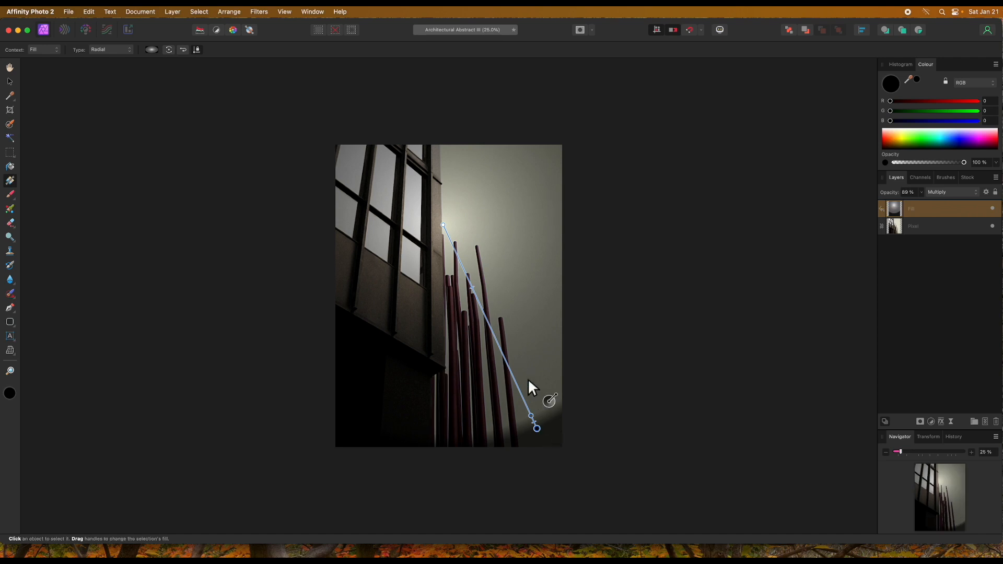
Step: Shift the inner midpoint outward and move the whole gradient down along the building's edge
{"action": "left_click", "coordinate": [472, 286]}
{"action": "left_click_drag", "start_coordinate": [469, 279], "coordinate": [479, 302]}
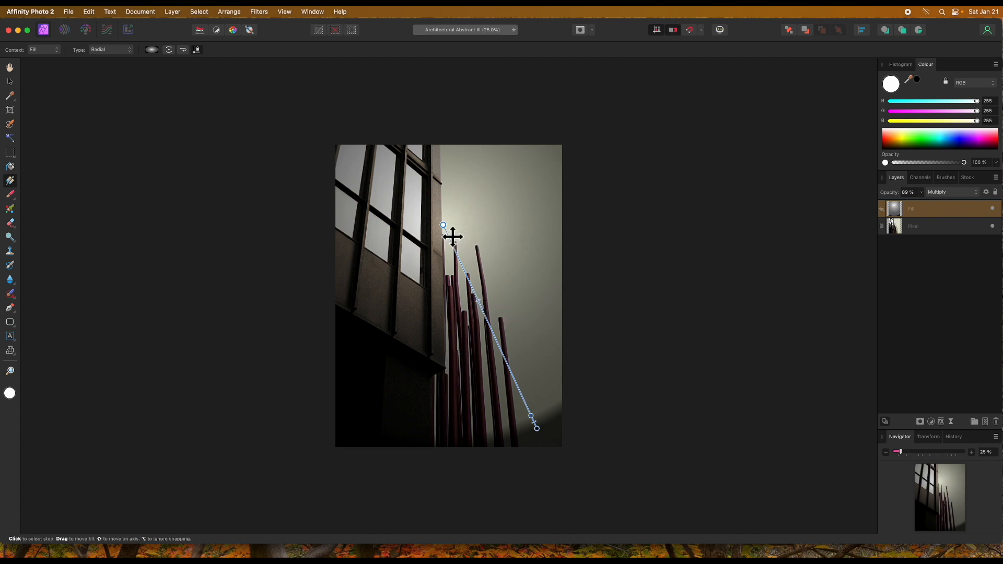
{"action": "left_click_drag", "start_coordinate": [451, 235], "coordinate": [449, 275]}
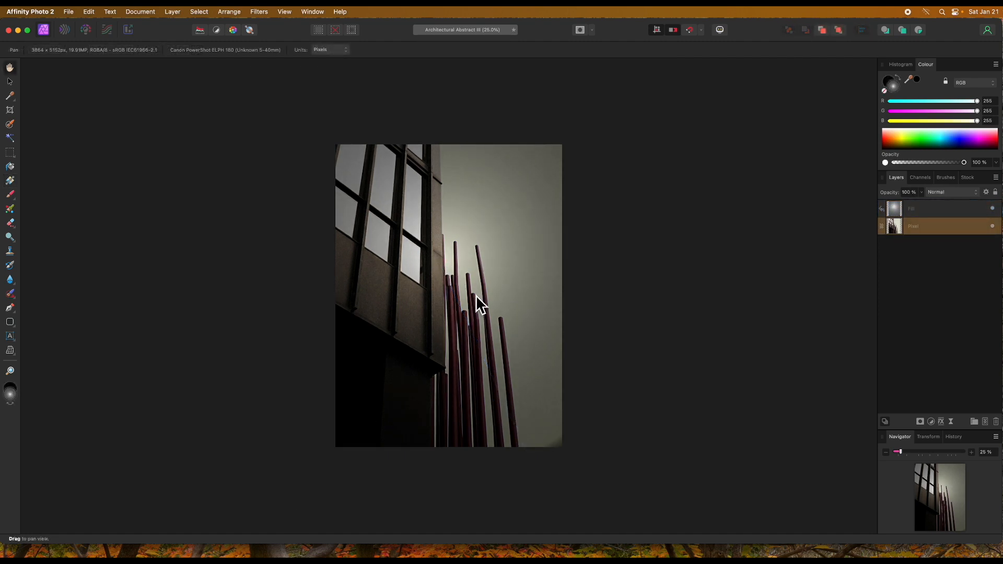
Step: Reactivate the Gradient tool on the fill layer and pull the gradient's end stop inward
{"action": "left_click", "coordinate": [913, 207]}
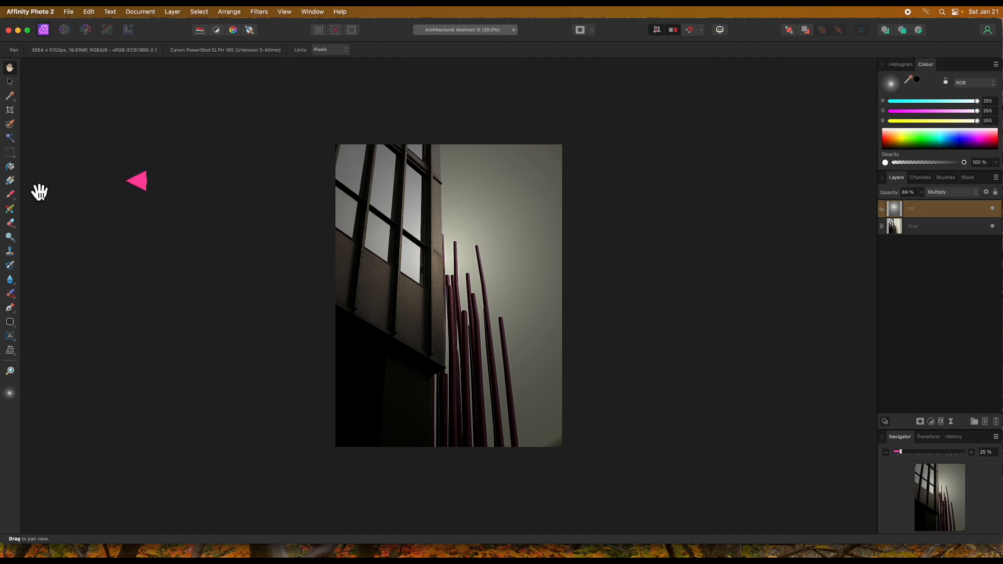
{"action": "left_click", "coordinate": [10, 181]}
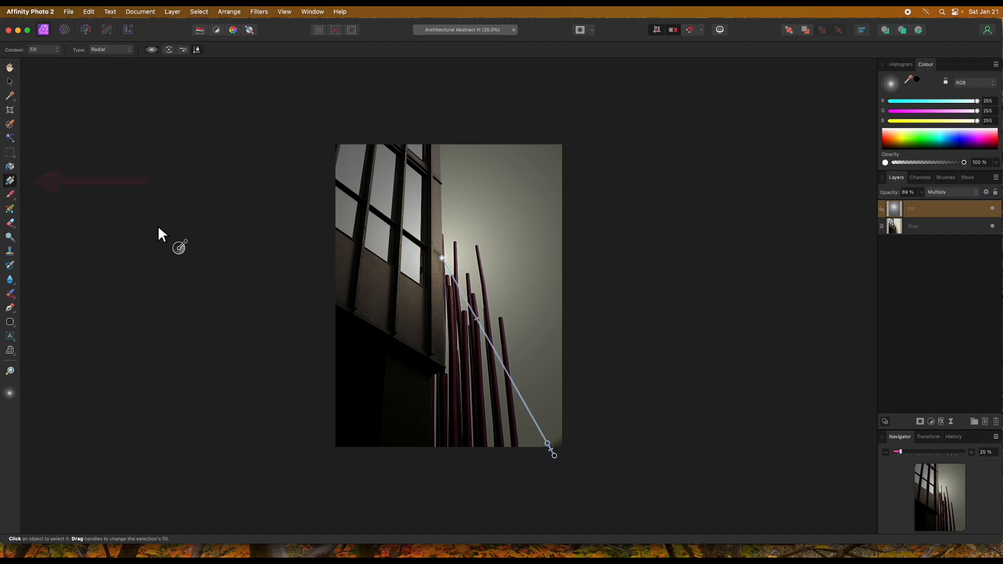
{"action": "left_click_drag", "start_coordinate": [563, 463], "coordinate": [529, 415]}
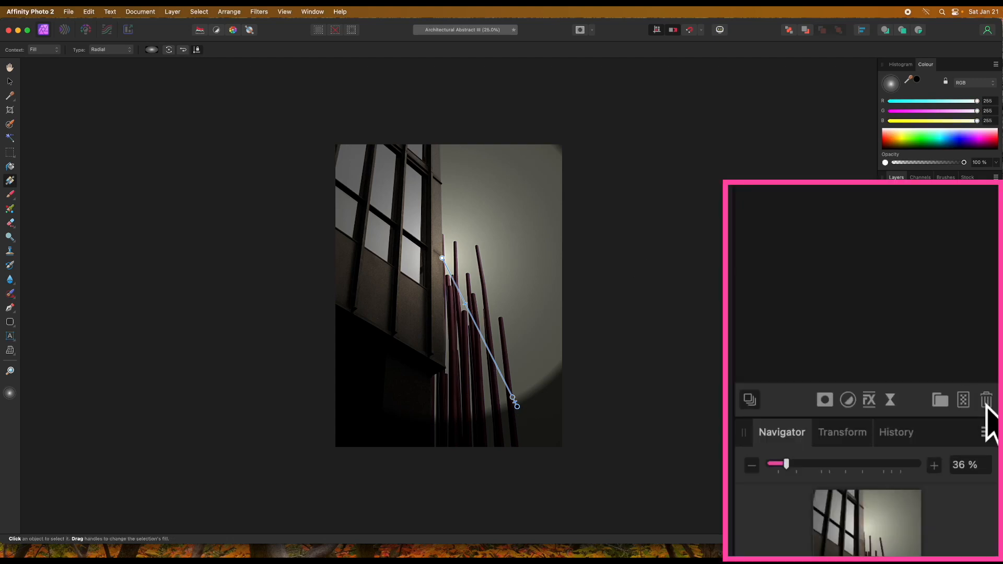
Step: Delete the gradient fill layer and add a new fill layer coloured orange (RGB 255, 171, 60)
{"action": "left_click", "coordinate": [996, 422]}
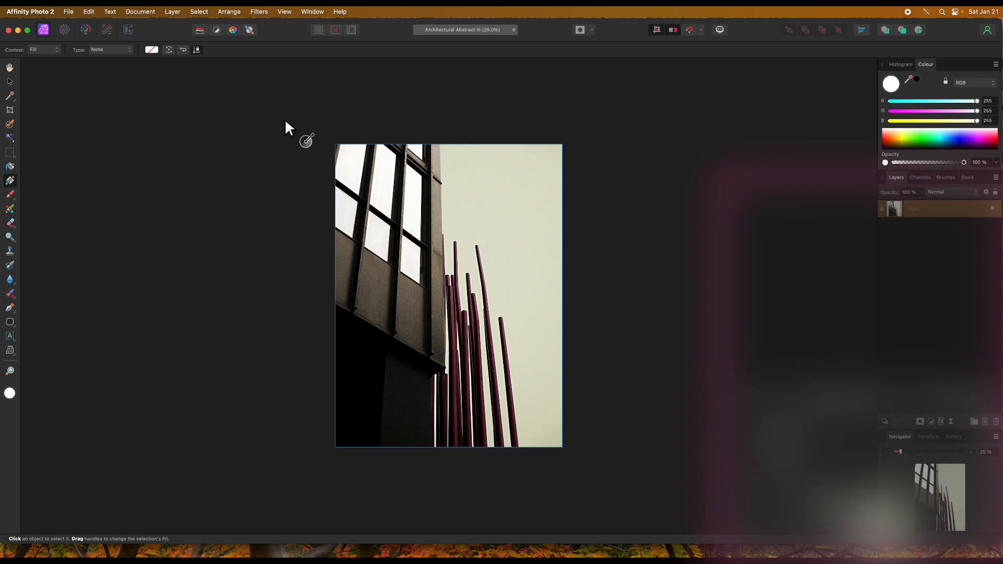
{"action": "left_click", "coordinate": [173, 14]}
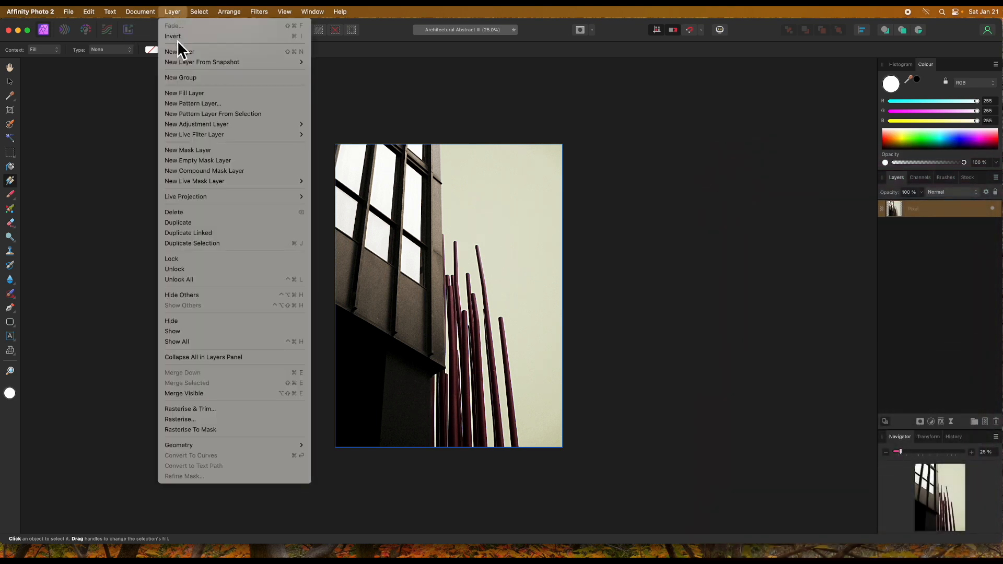
{"action": "left_click", "coordinate": [186, 94]}
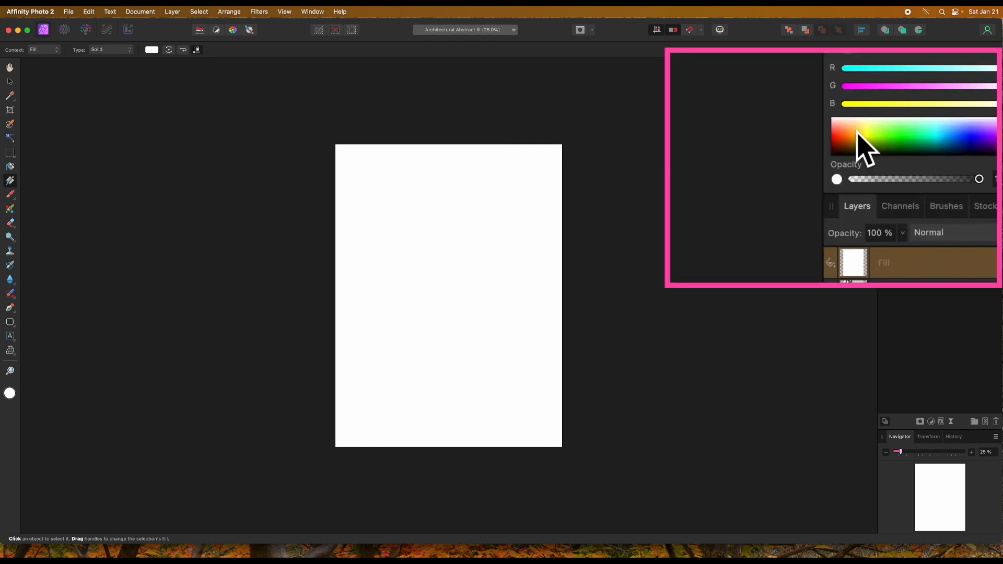
{"action": "left_click", "coordinate": [893, 136]}
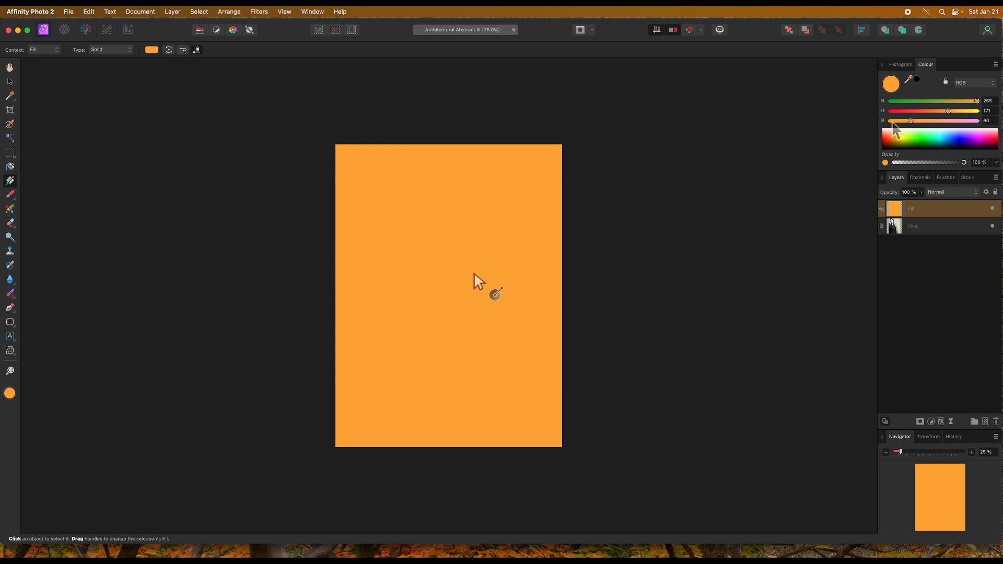
Step: Draw a gradient on the orange fill layer from near the canvas centre past its lower-right corner, and make it Radial
{"action": "left_click_drag", "start_coordinate": [456, 268], "coordinate": [637, 434]}
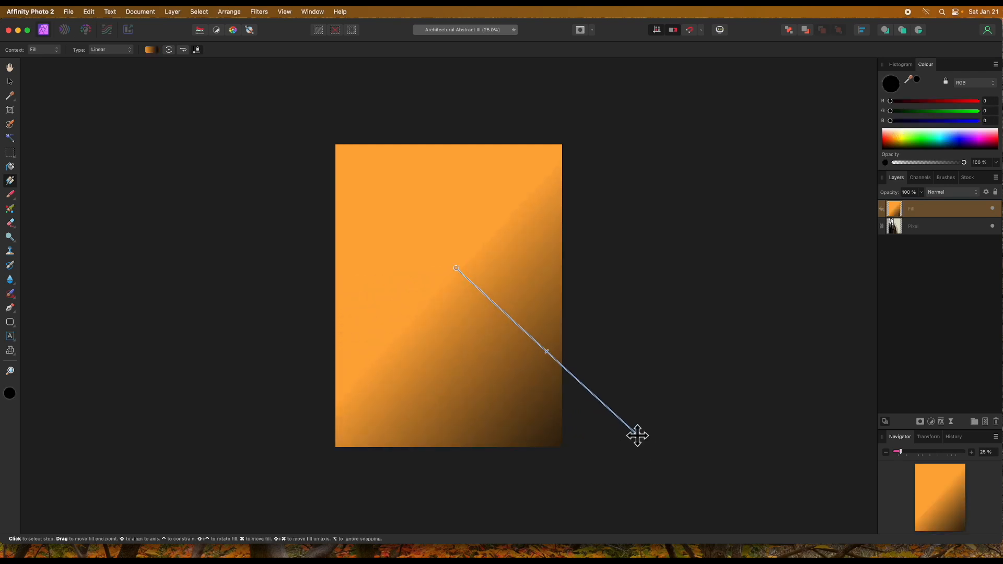
{"action": "left_click", "coordinate": [133, 52]}
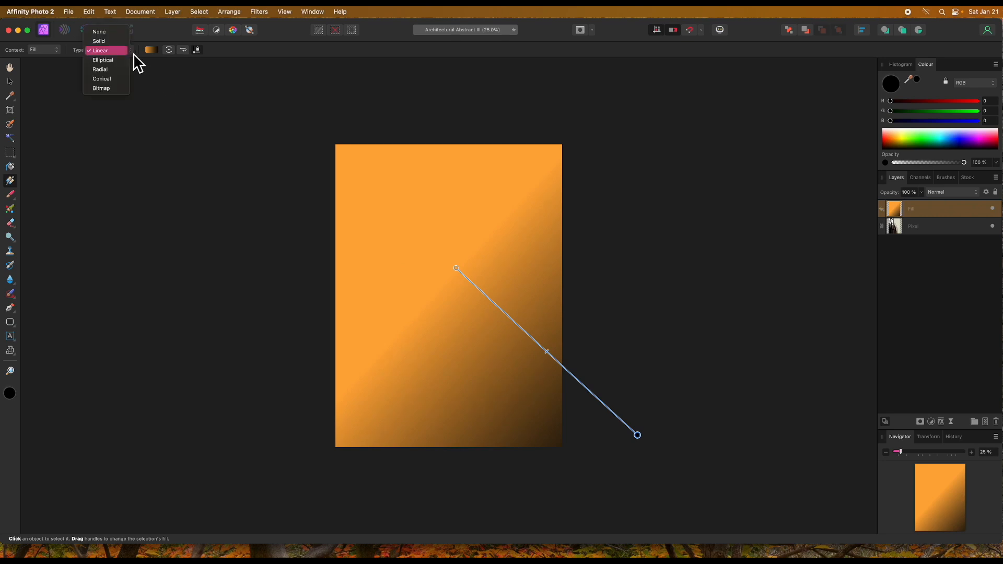
{"action": "left_click", "coordinate": [105, 69]}
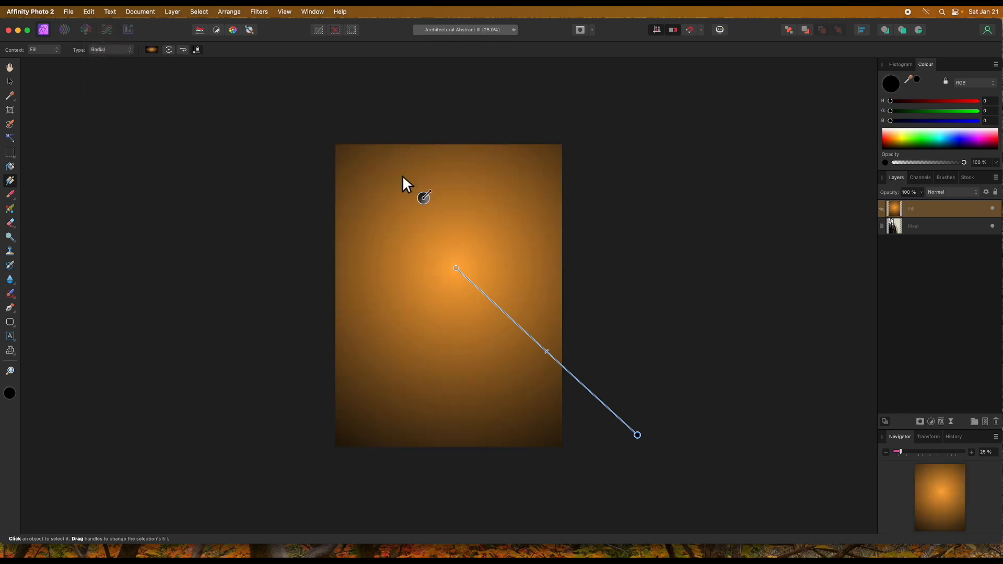
Step: Set the fill layer's blend mode to Linear Burn and recolour the gradient's black end stop magenta
{"action": "left_click", "coordinate": [977, 198]}
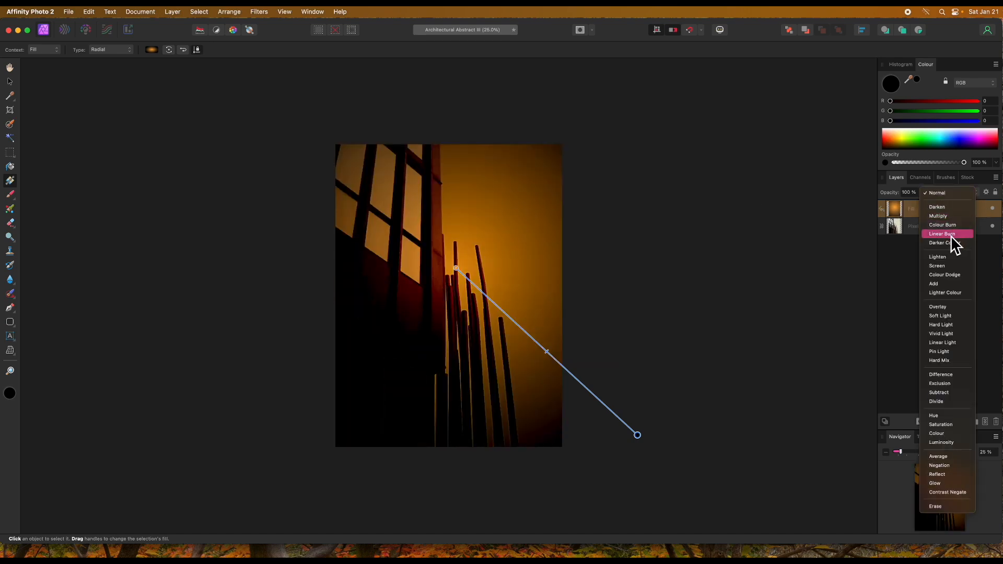
{"action": "left_click", "coordinate": [946, 234]}
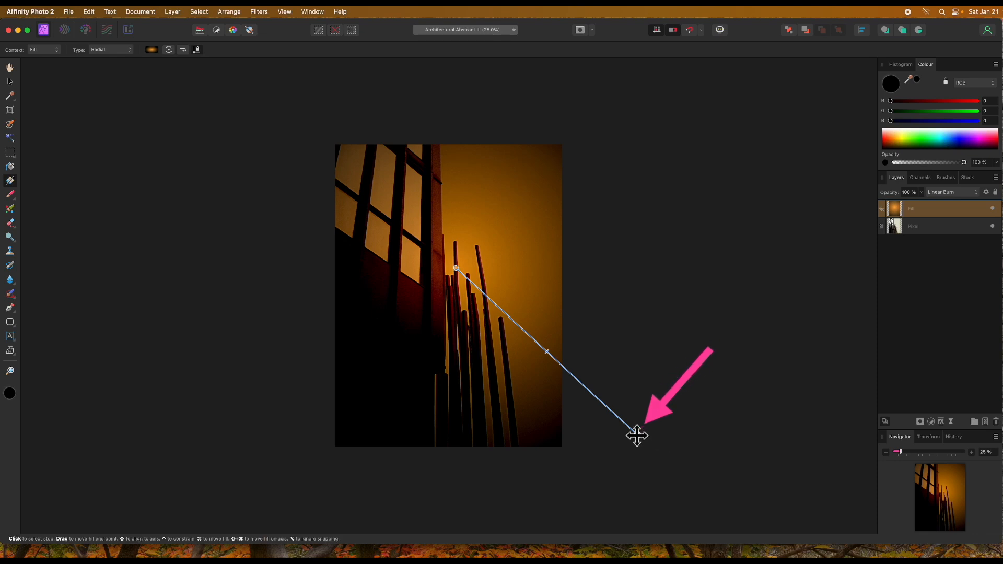
{"action": "left_click", "coordinate": [982, 141]}
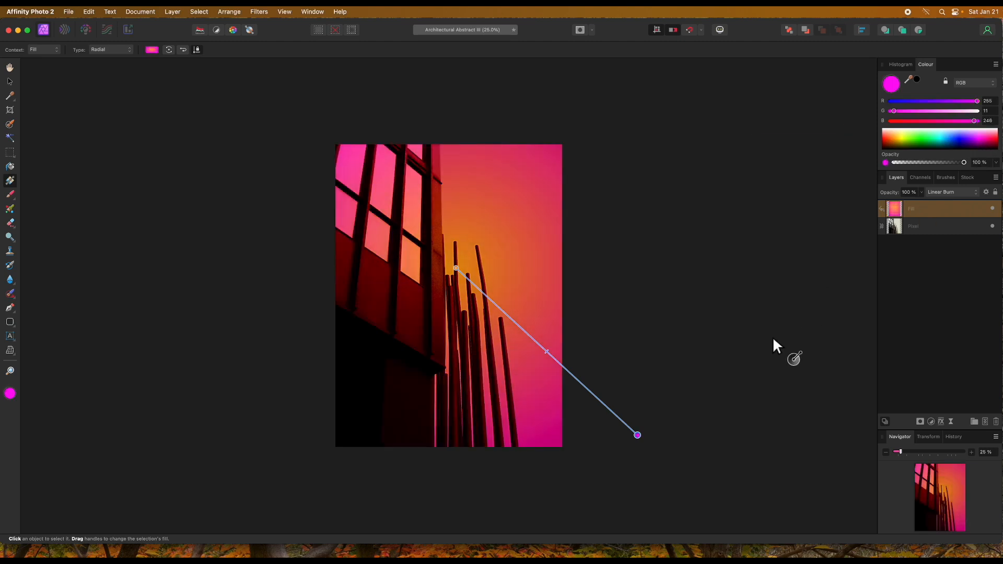
Step: Move the gradient's magenta end stop further below the photo and shift the midpoint outward to about 59%
{"action": "left_click_drag", "start_coordinate": [640, 437], "coordinate": [622, 505]}
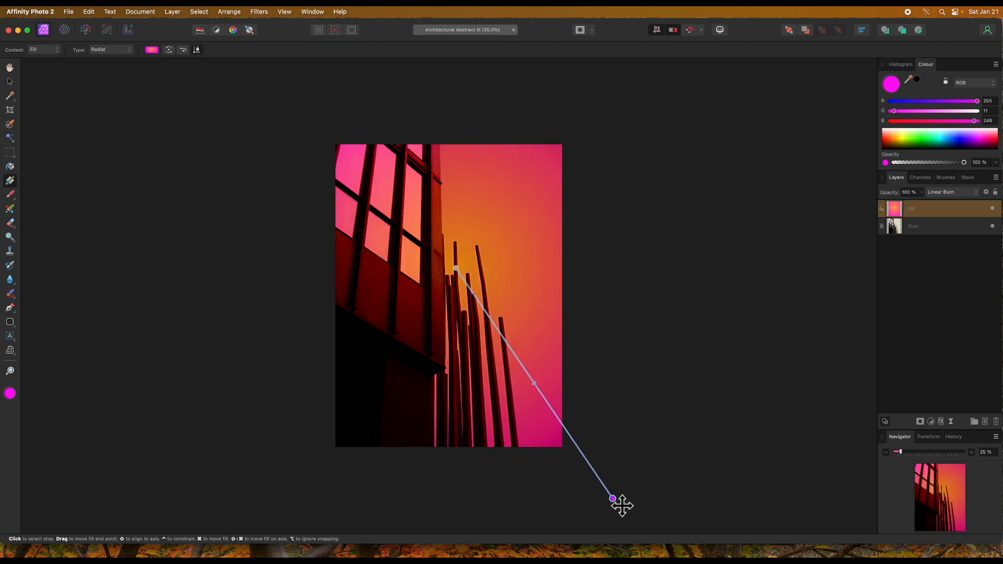
{"action": "left_click_drag", "start_coordinate": [534, 384], "coordinate": [551, 415]}
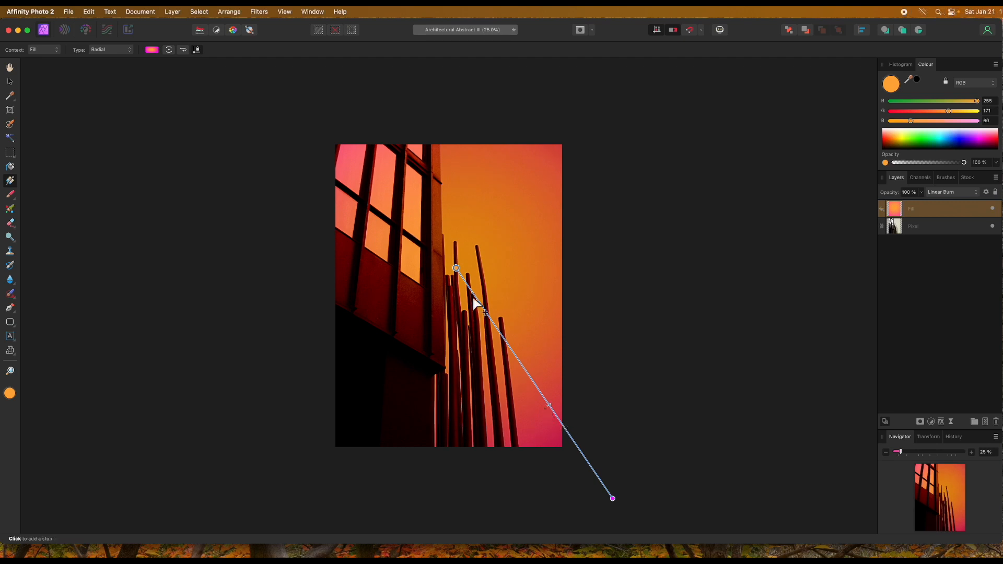
Step: Reduce the orange stop's opacity to 49% and the magenta stop's to 72%, and deselect the fill layer
{"action": "left_click", "coordinate": [152, 51]}
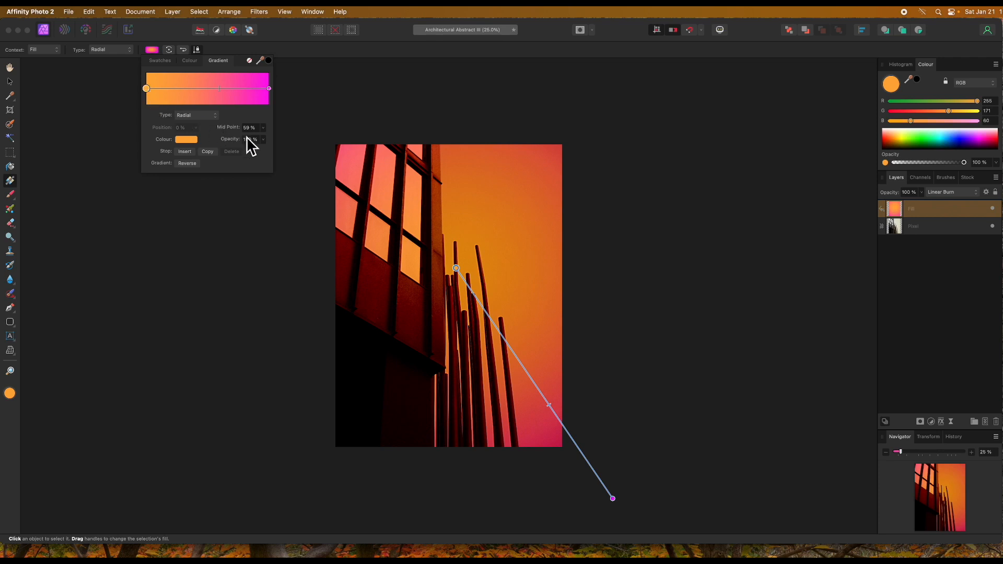
{"action": "left_click", "coordinate": [262, 140]}
{"action": "left_click_drag", "start_coordinate": [264, 153], "coordinate": [224, 151]}
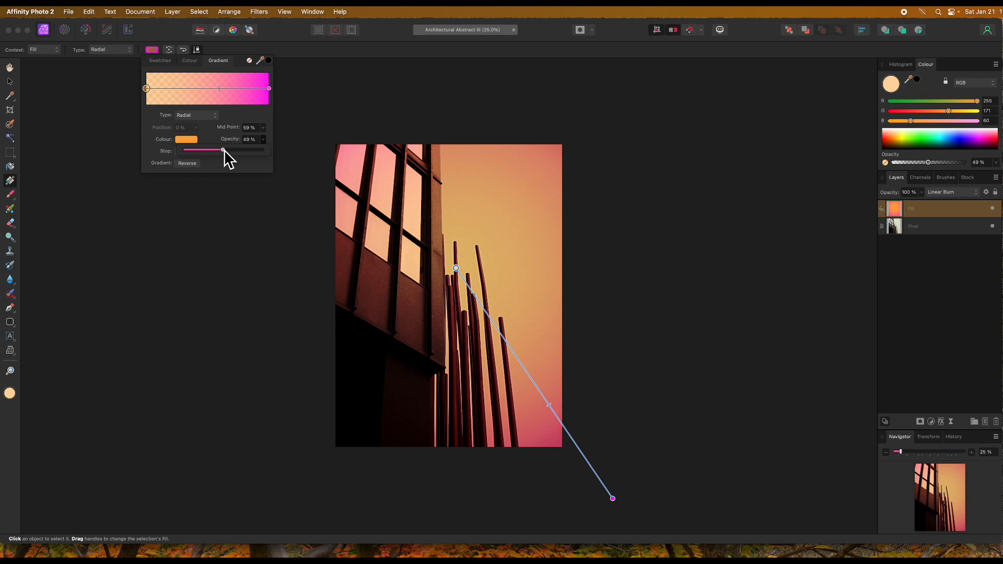
{"action": "left_click", "coordinate": [269, 89]}
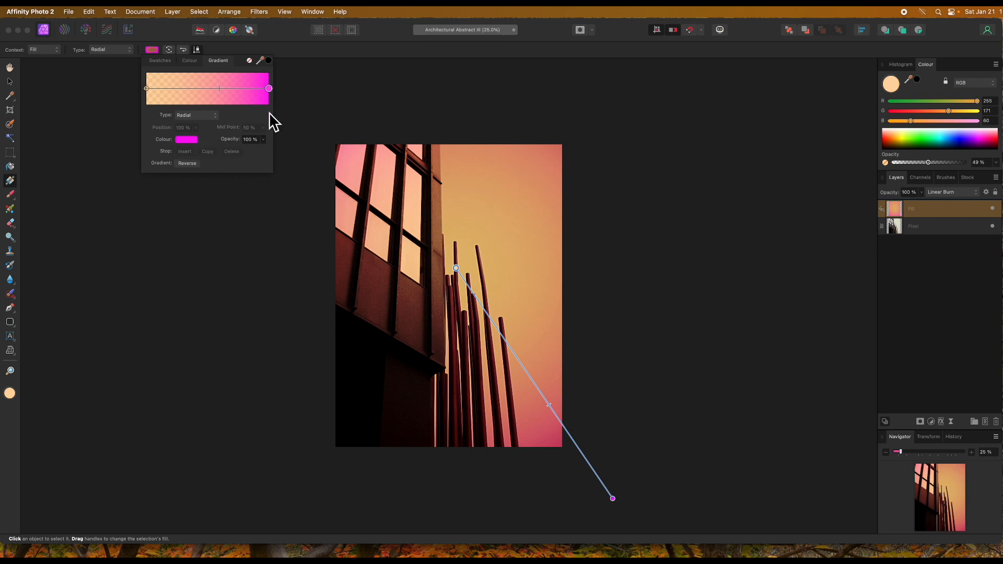
{"action": "left_click_drag", "start_coordinate": [260, 153], "coordinate": [251, 153]}
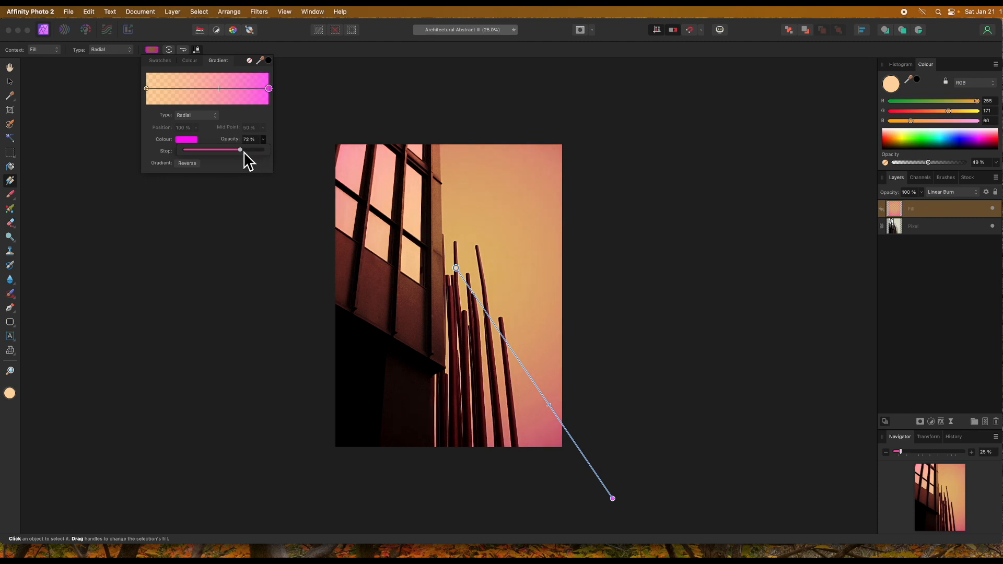
{"action": "left_click", "coordinate": [250, 188]}
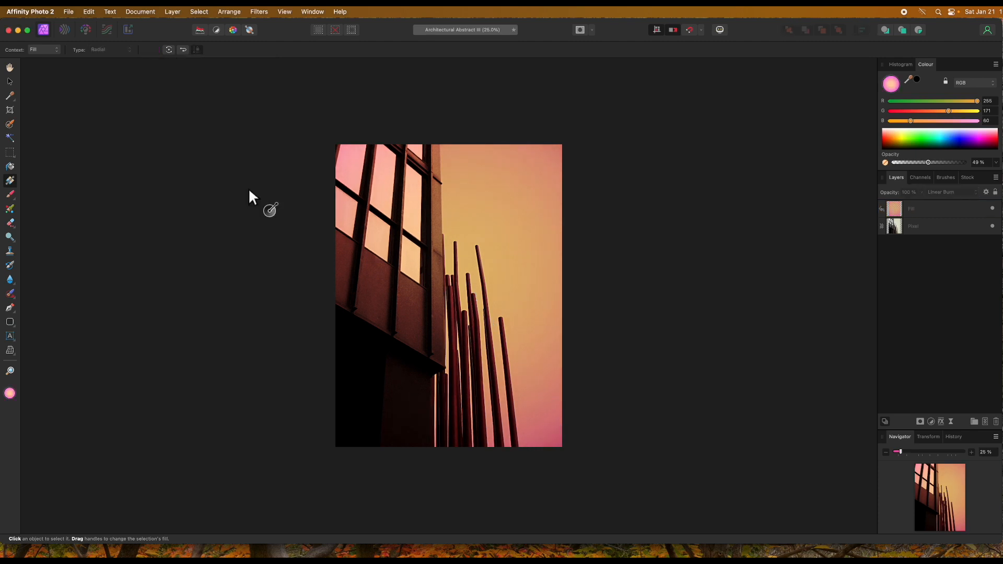